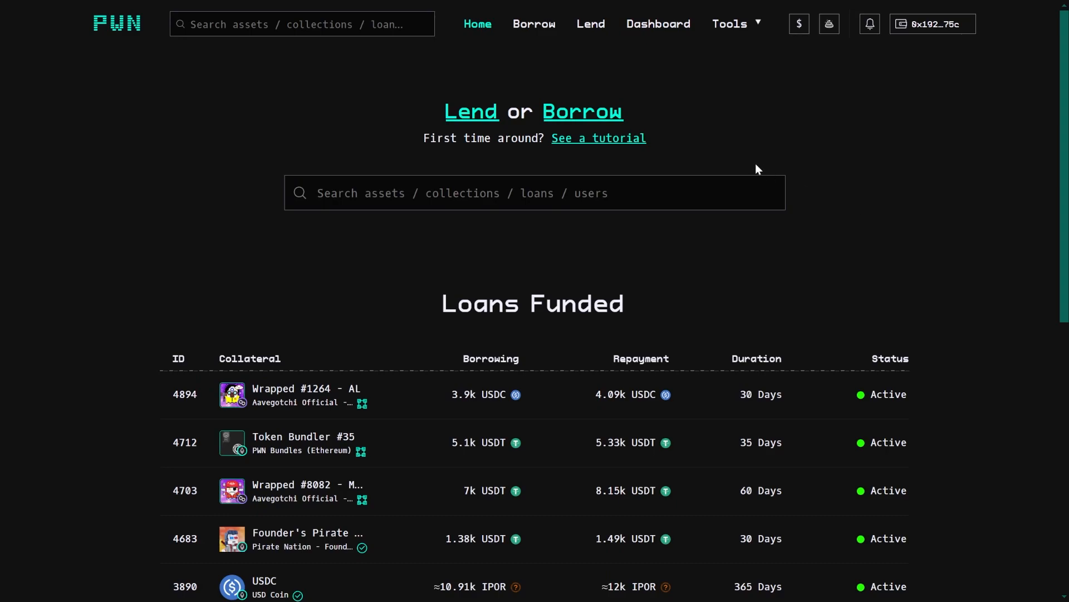
Start a borrow request and list the wallet's tokens as collateral options.
click(529, 35)
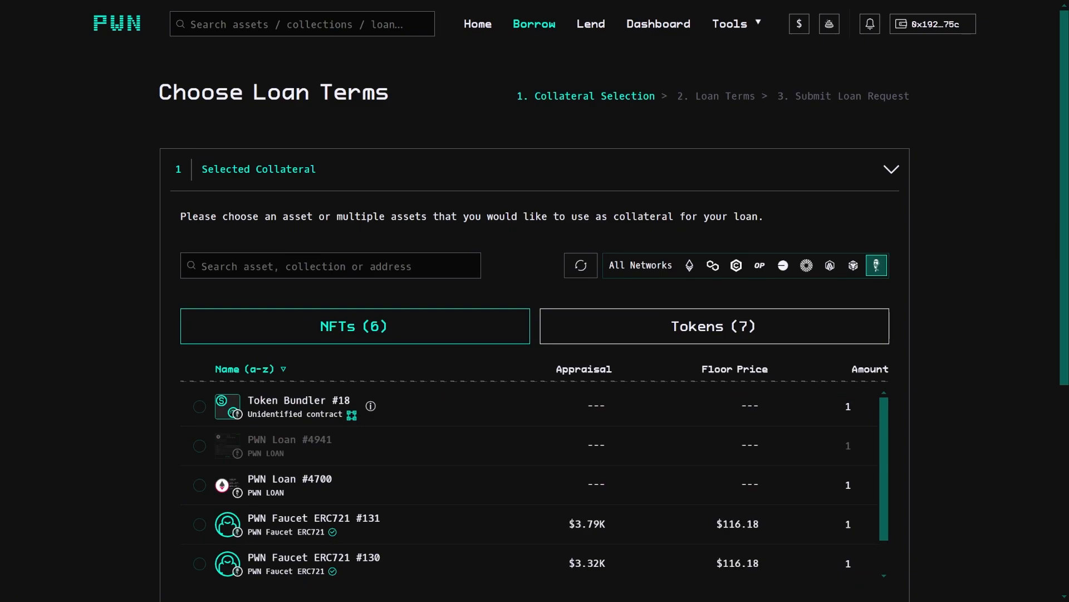
scroll(456, 175, down, 1)
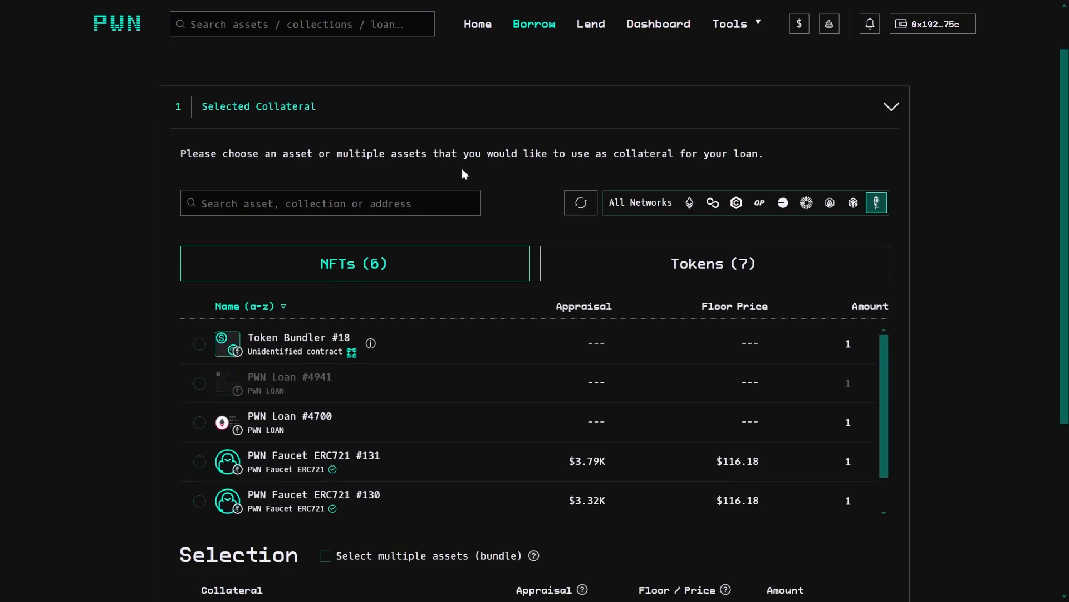
click(565, 267)
scroll(800, 401, down, 2)
scroll(953, 374, down, 3)
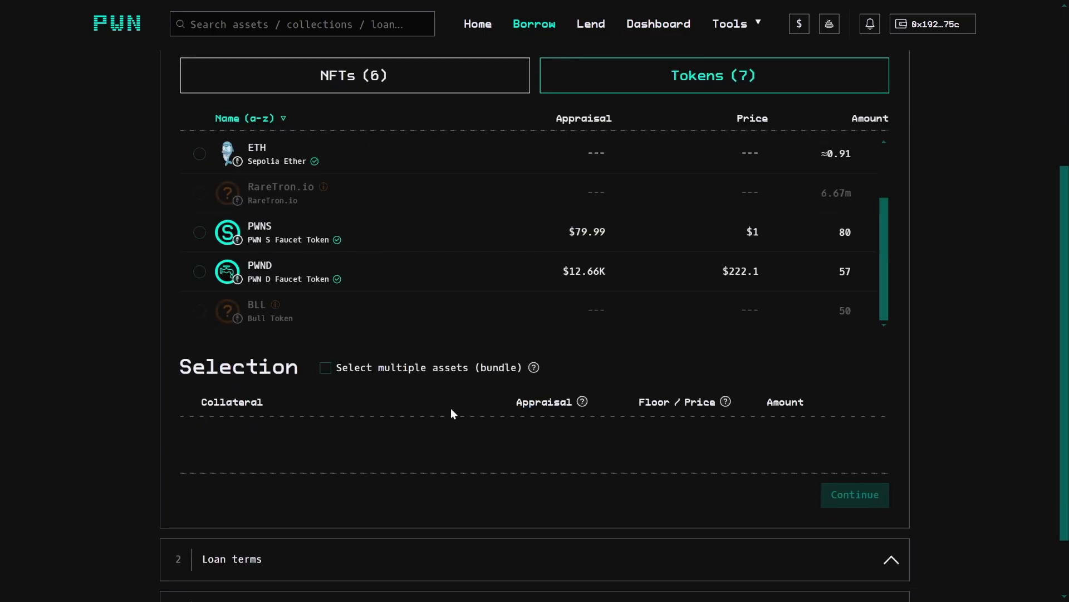
Try a multi-asset bundle of PWNS and PWND, and return to single-asset selection with PWNS as collateral.
click(326, 368)
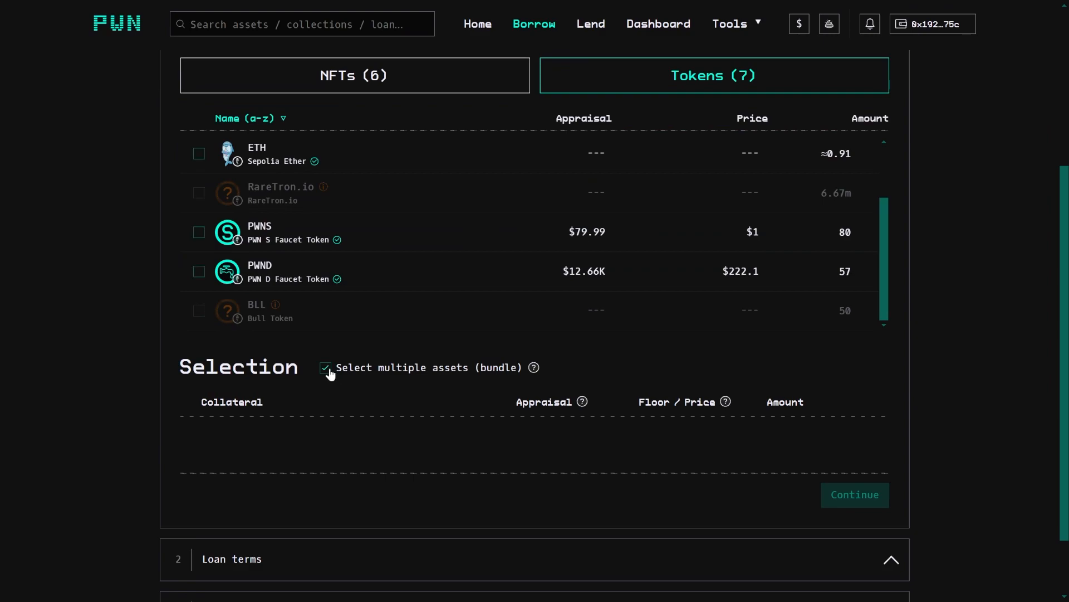
click(199, 232)
click(200, 272)
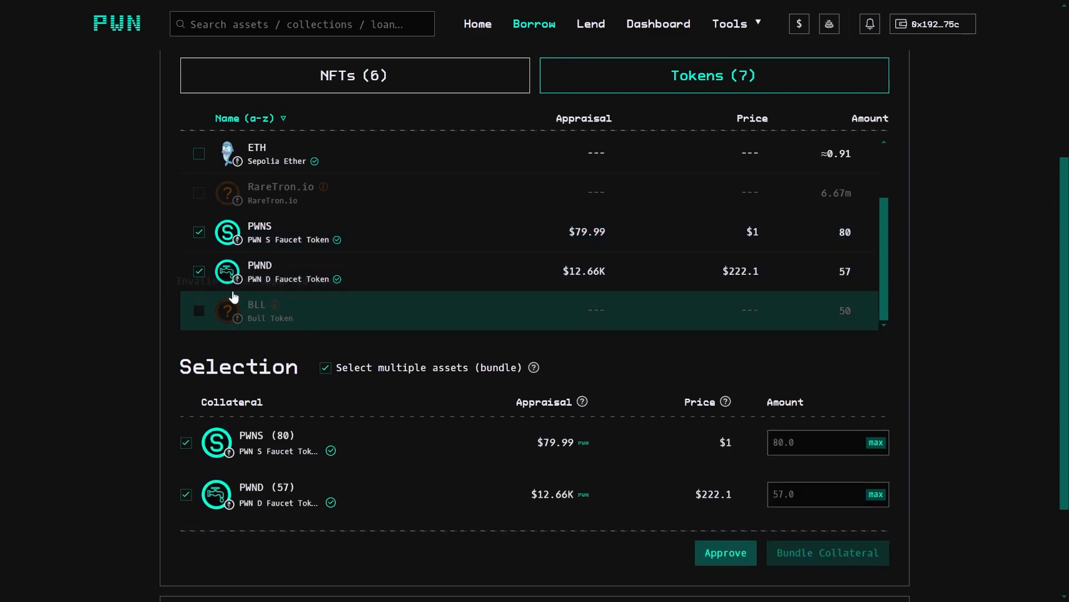
click(334, 368)
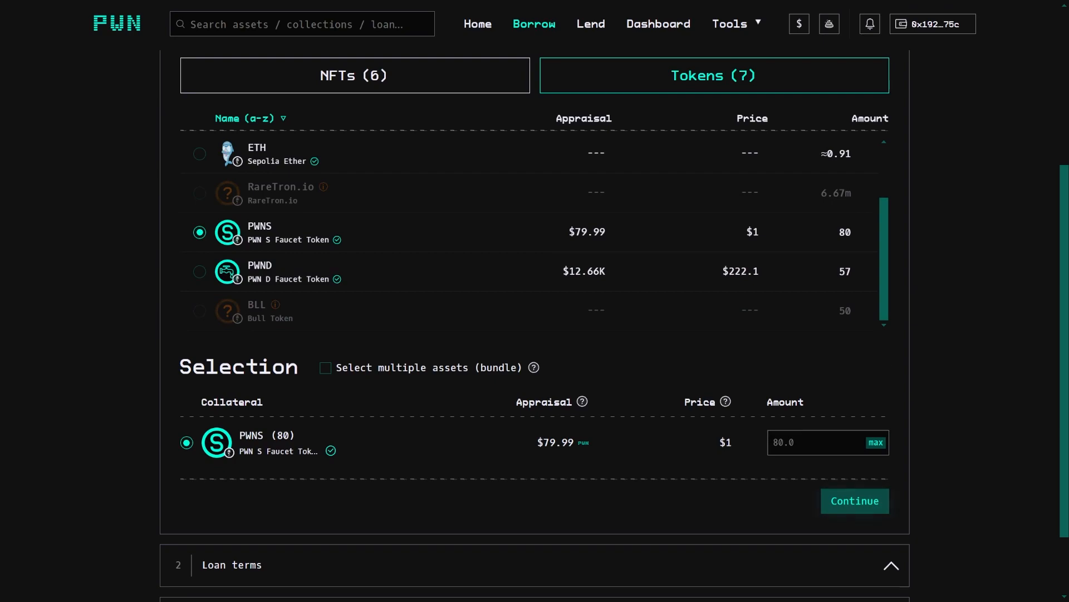
Set the PWNS collateral amount to 20 and proceed to the loan terms.
click(797, 441)
text(20)
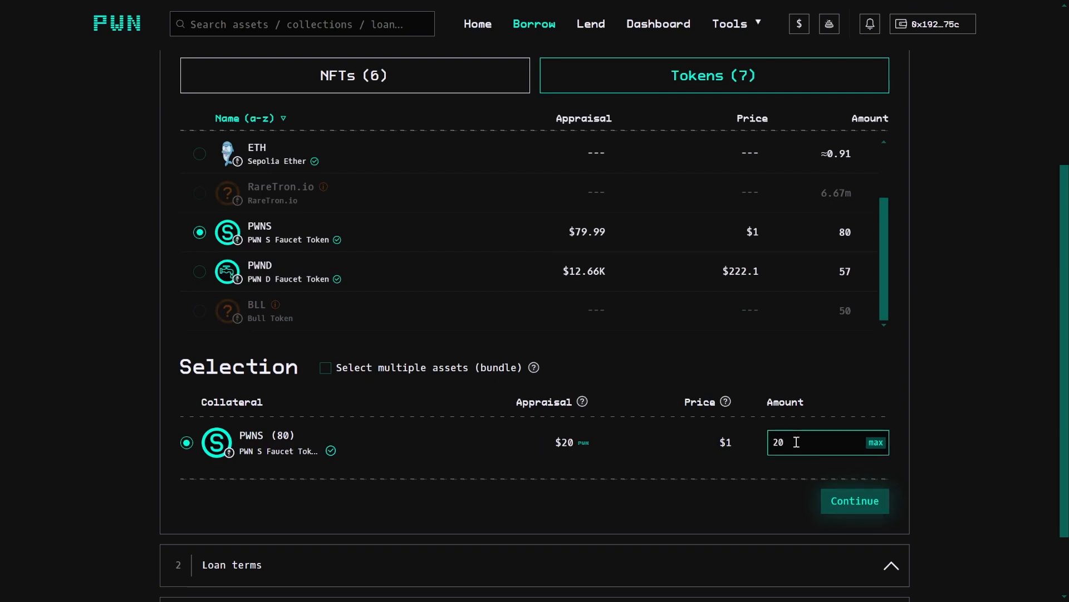
click(857, 493)
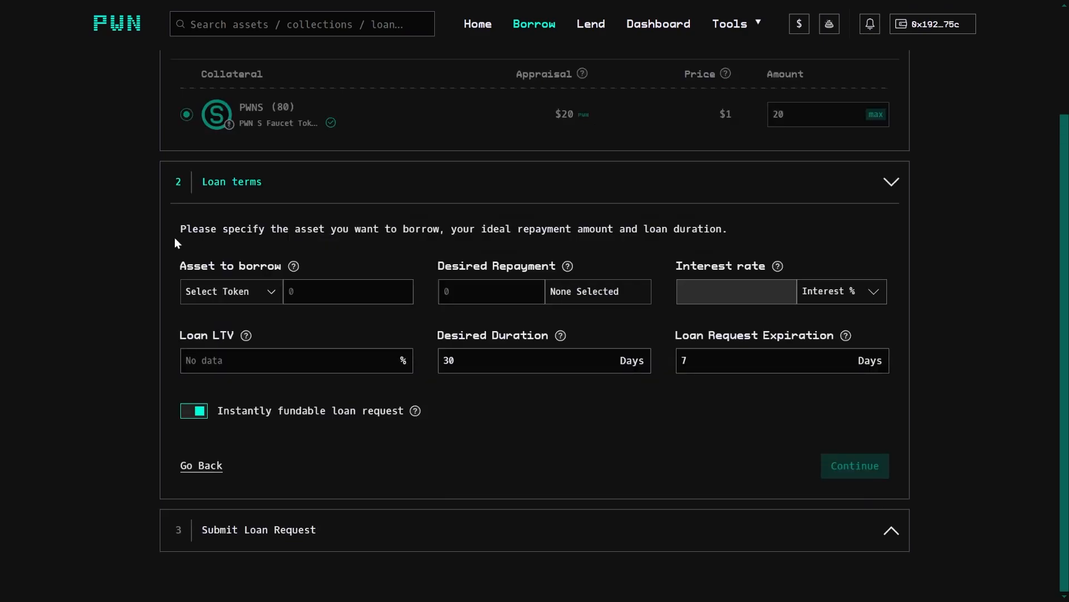
Choose PWNS as the asset to borrow with an amount of 10 and a desired repayment of 12.
click(229, 293)
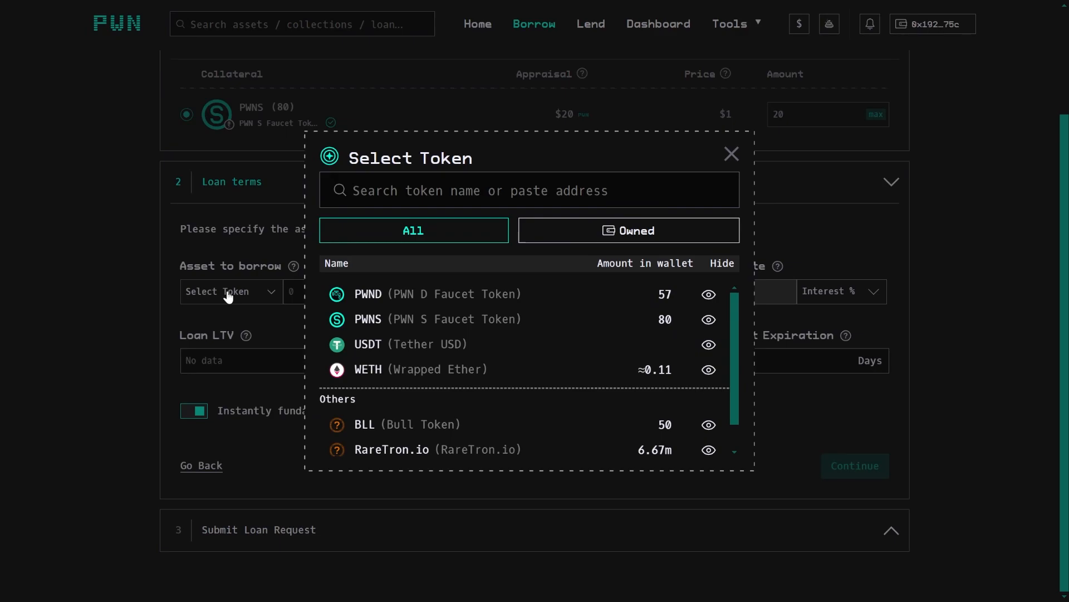
click(417, 330)
click(365, 283)
text(10)
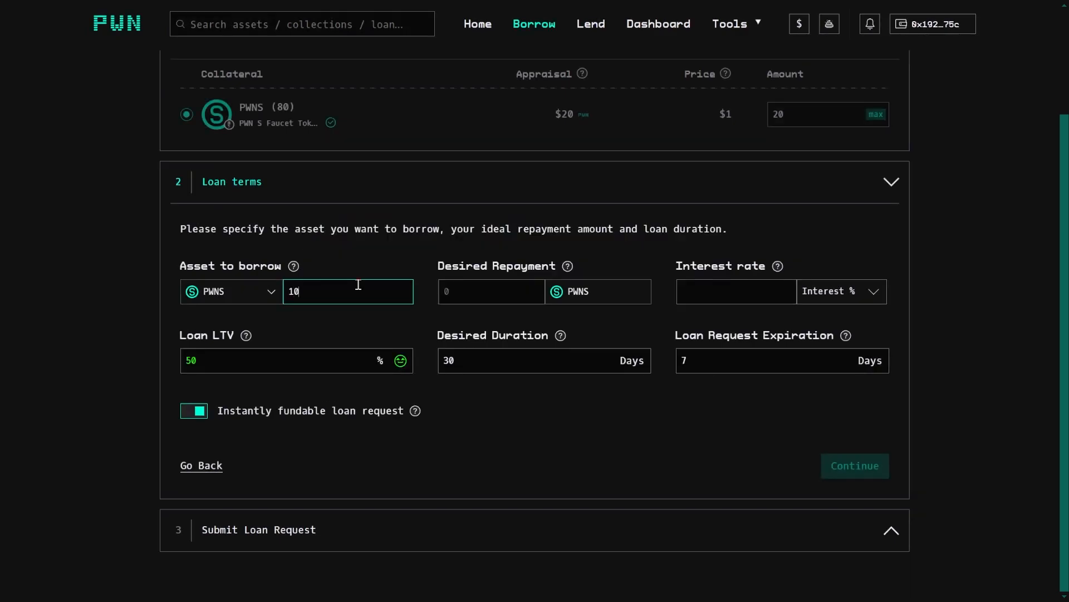
click(458, 288)
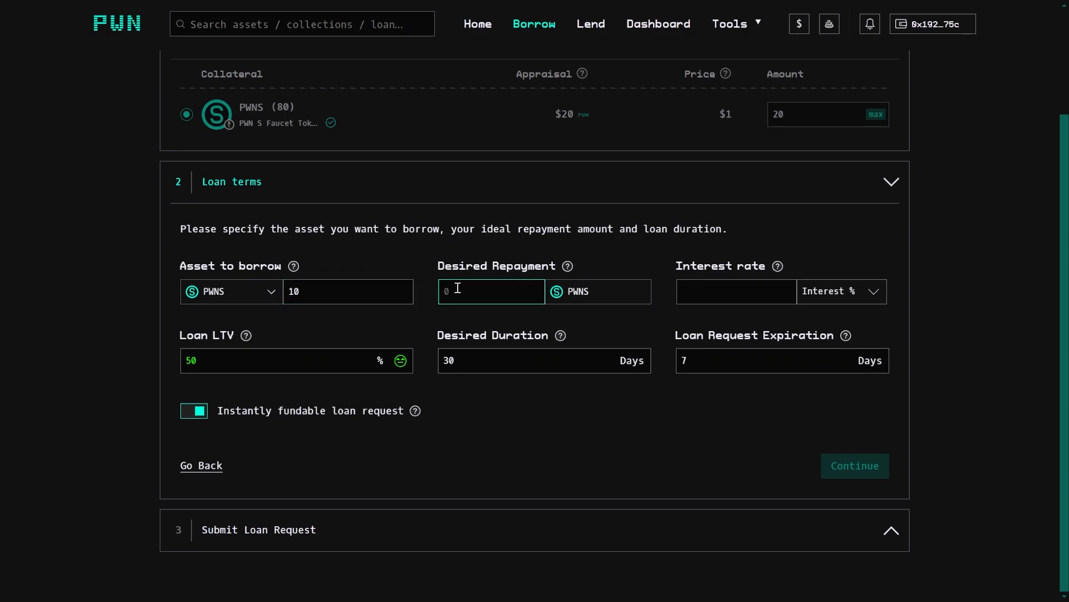
text(12)
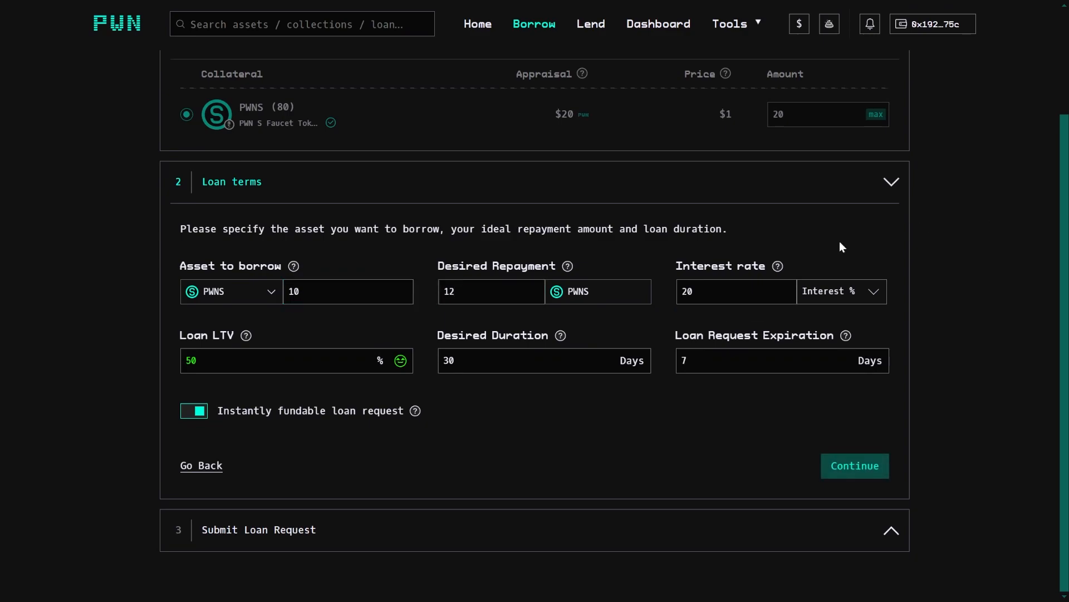
Read the Loan LTV explanation, and try LTV values of 10% and 90% before restoring 50%.
mouse_move(245, 339)
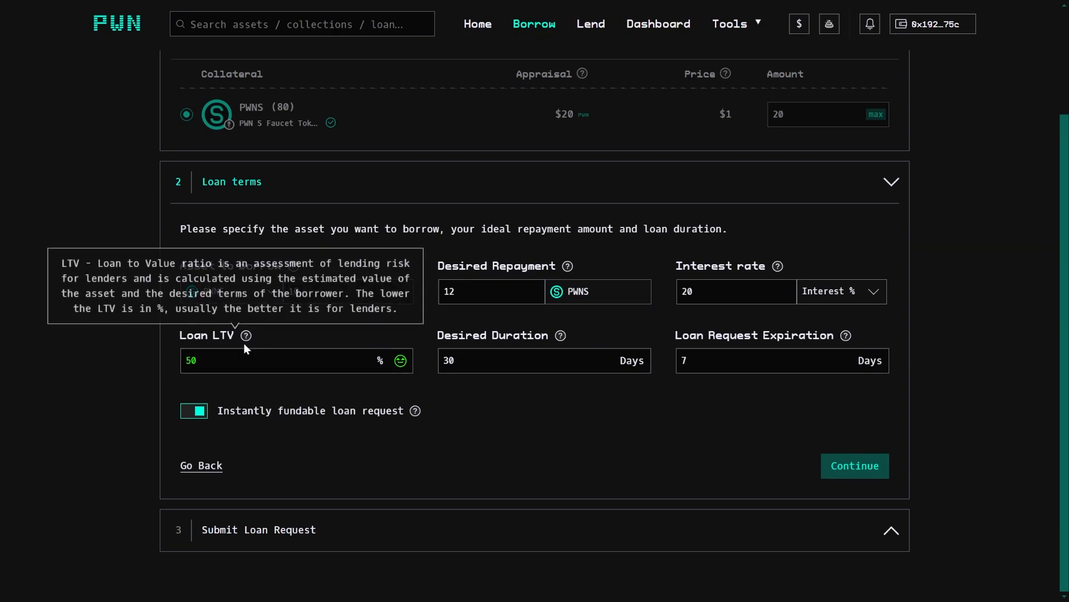
double_click(272, 357)
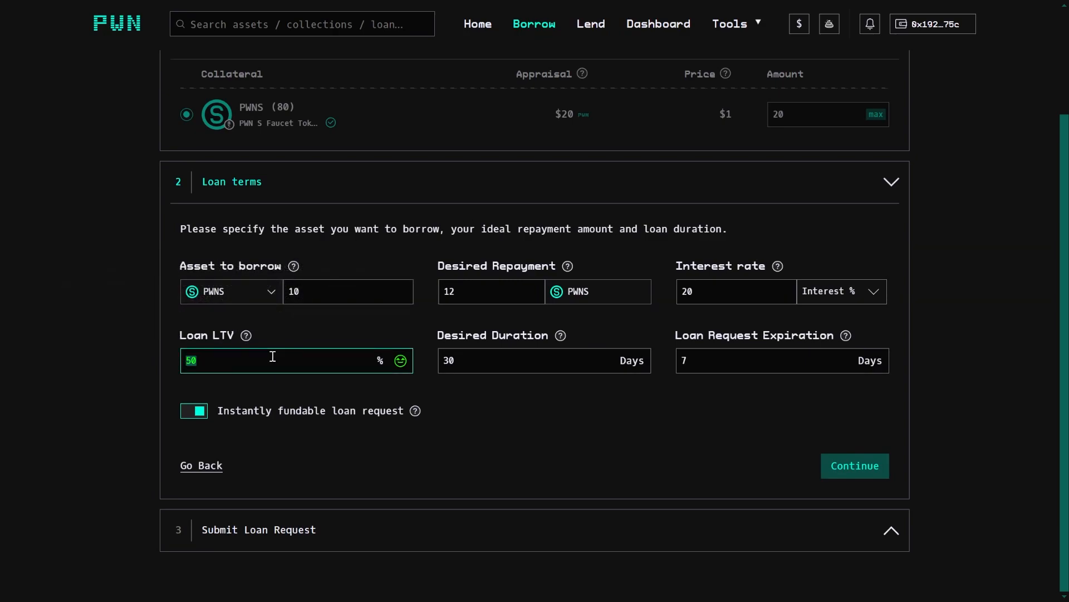
text(10)
key(BackSpace)
key(BackSpace)
text(90)
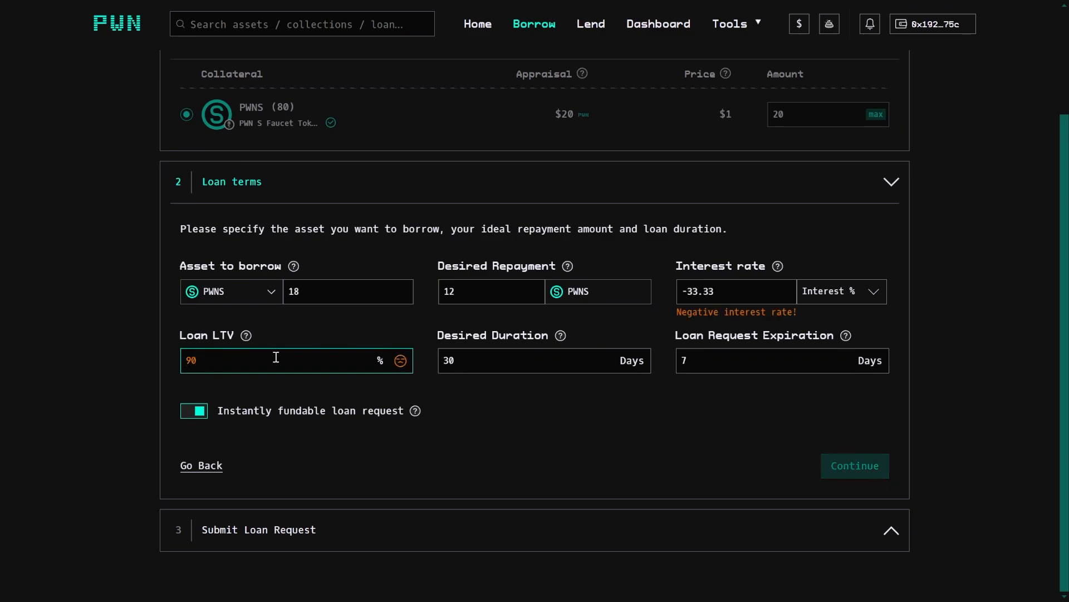
double_click(276, 356)
text(50)
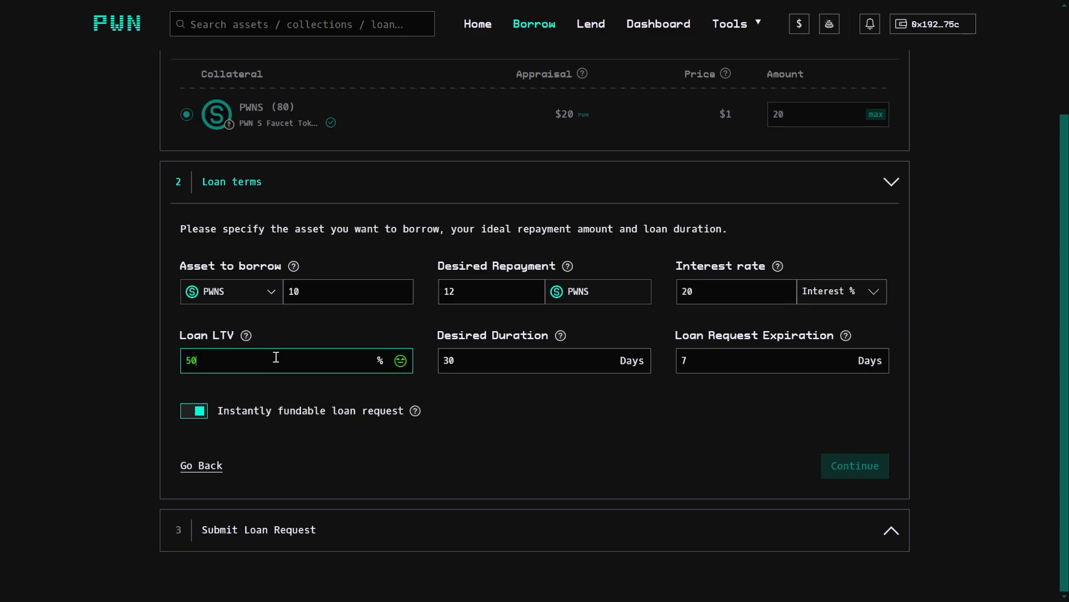
Set the loan request expiration to 3 days and proceed to the loan request summary with instant funding enabled.
double_click(545, 364)
click(571, 387)
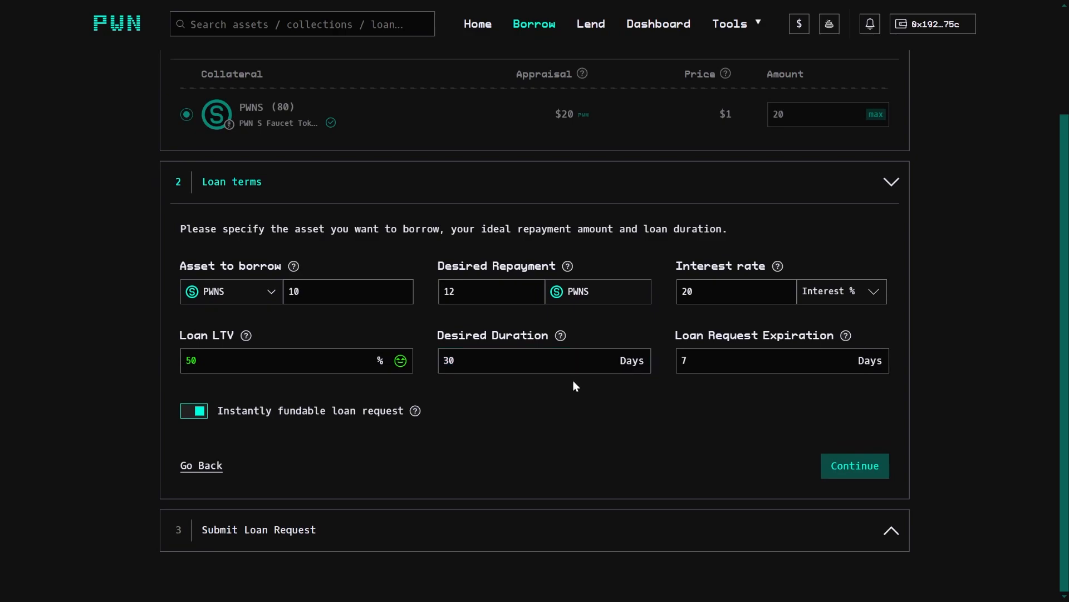
double_click(735, 365)
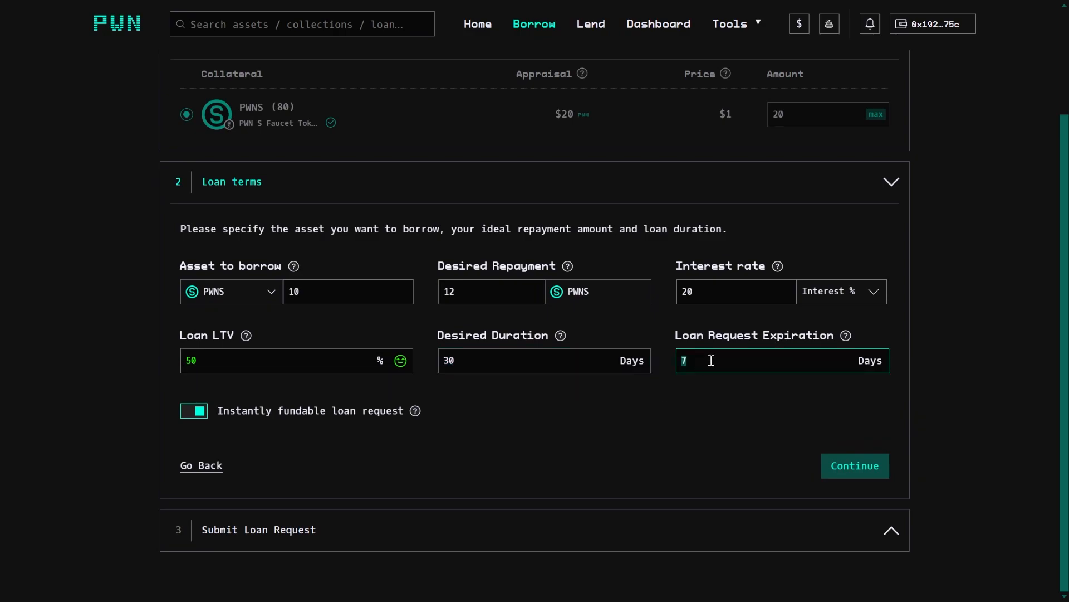
text(3)
click(710, 397)
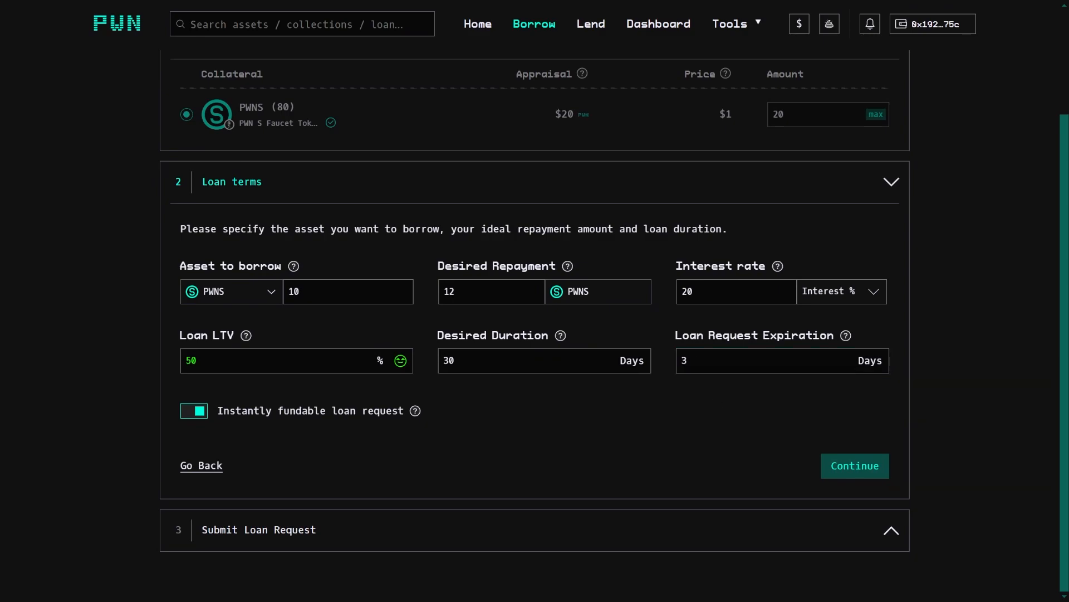
click(246, 412)
click(245, 412)
mouse_move(419, 413)
click(862, 468)
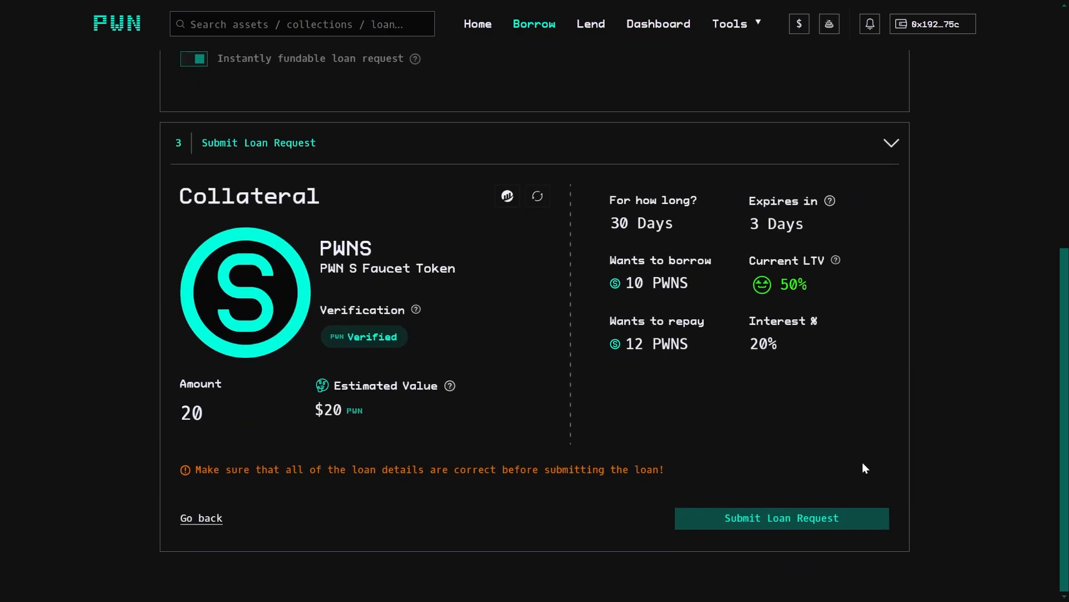
Submit the loan request, signing it in MetaMask, and dismiss the satisfaction survey.
click(853, 518)
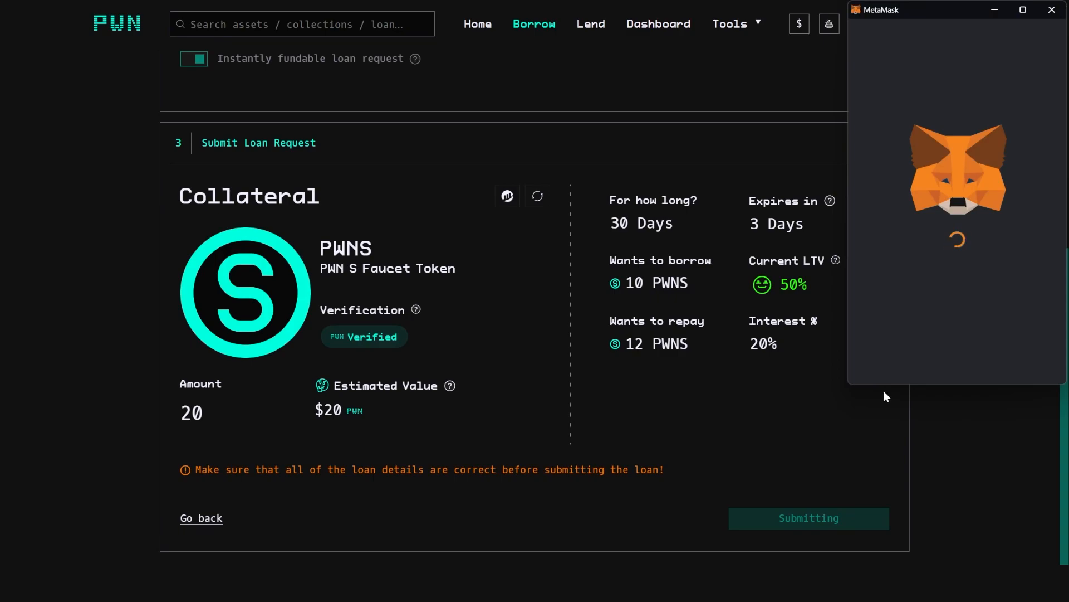
click(1032, 337)
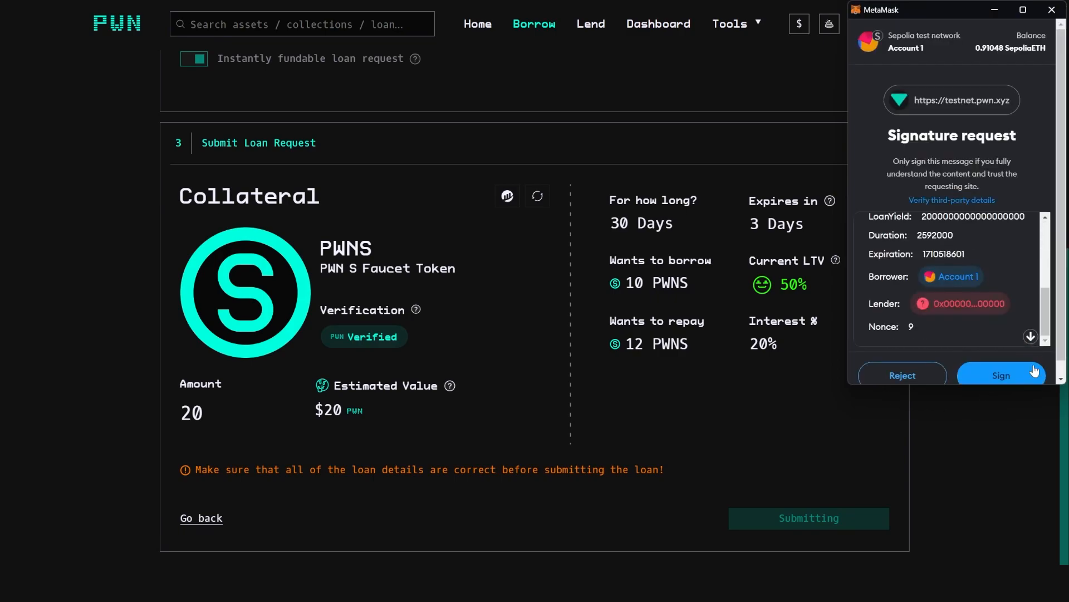
click(1031, 377)
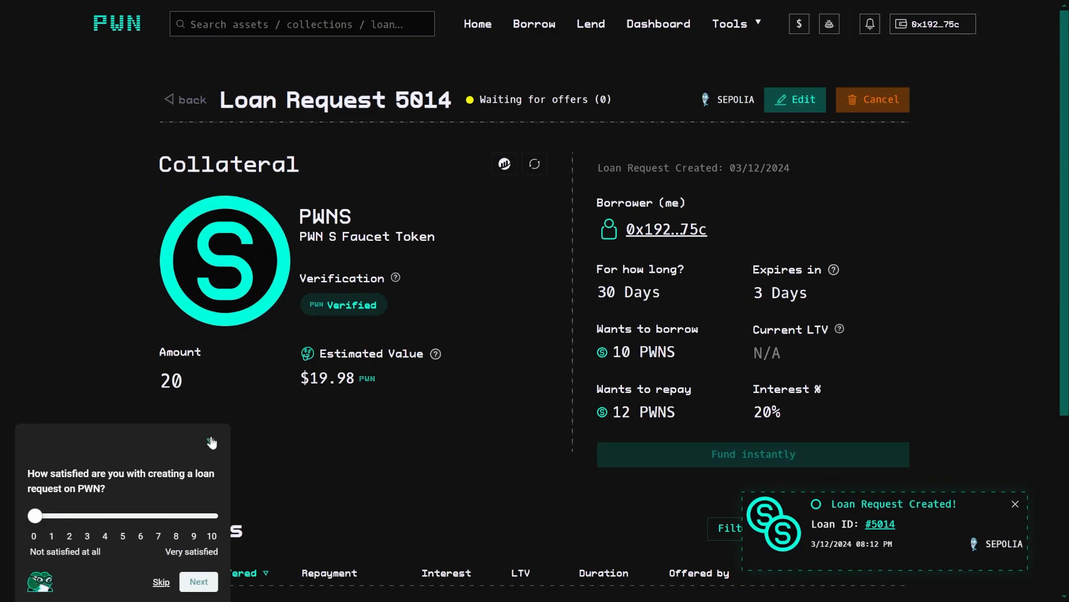
click(212, 442)
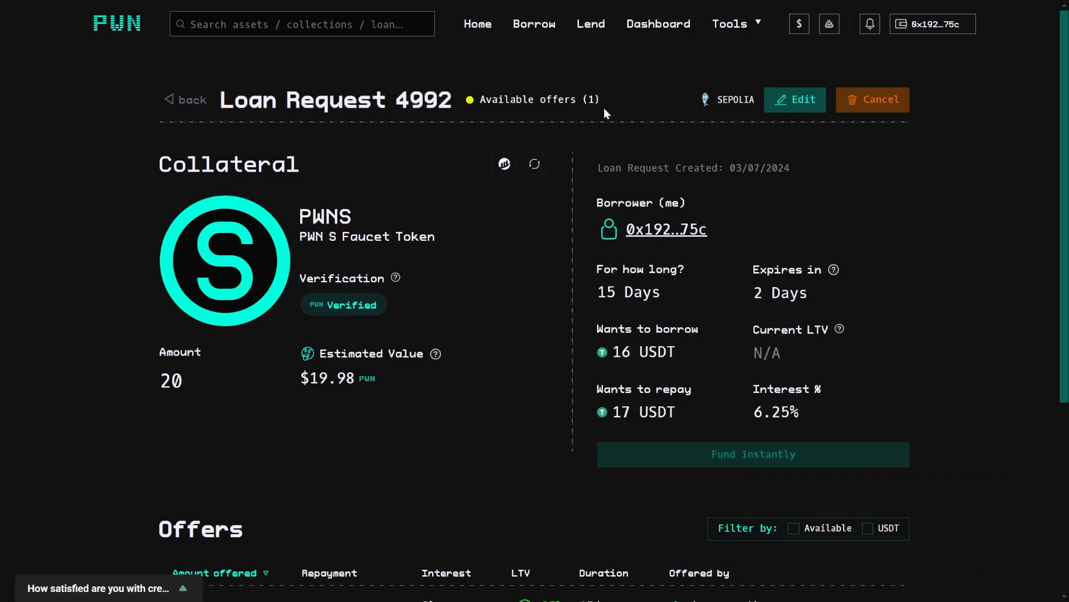
Accept the 5 PWNS offer on loan request 4992, confirming the request revocation and loan creation transactions in MetaMask.
scroll(490, 365, down, 5)
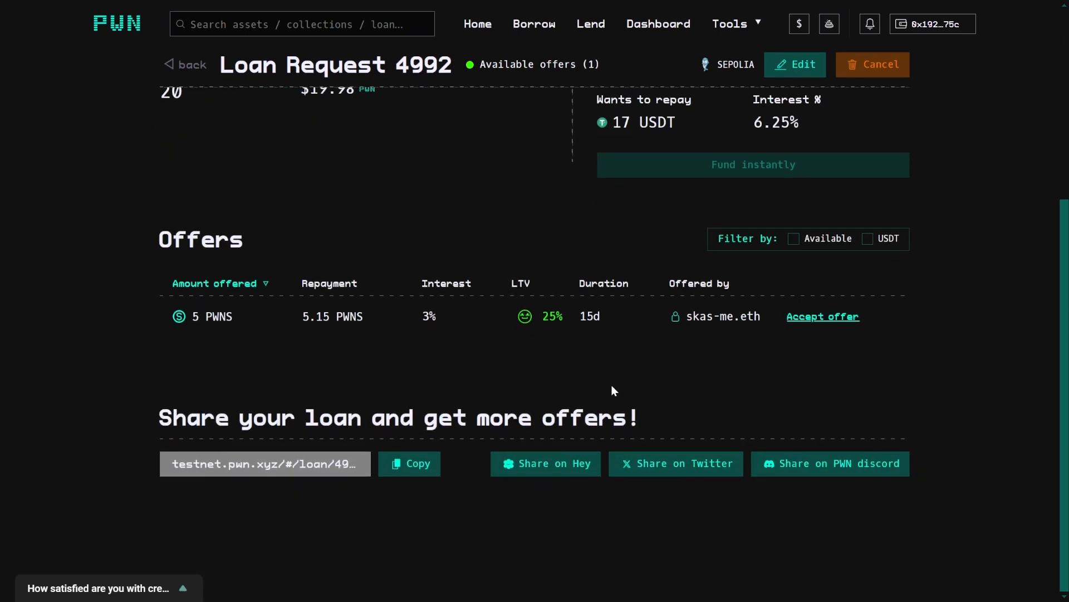
click(833, 317)
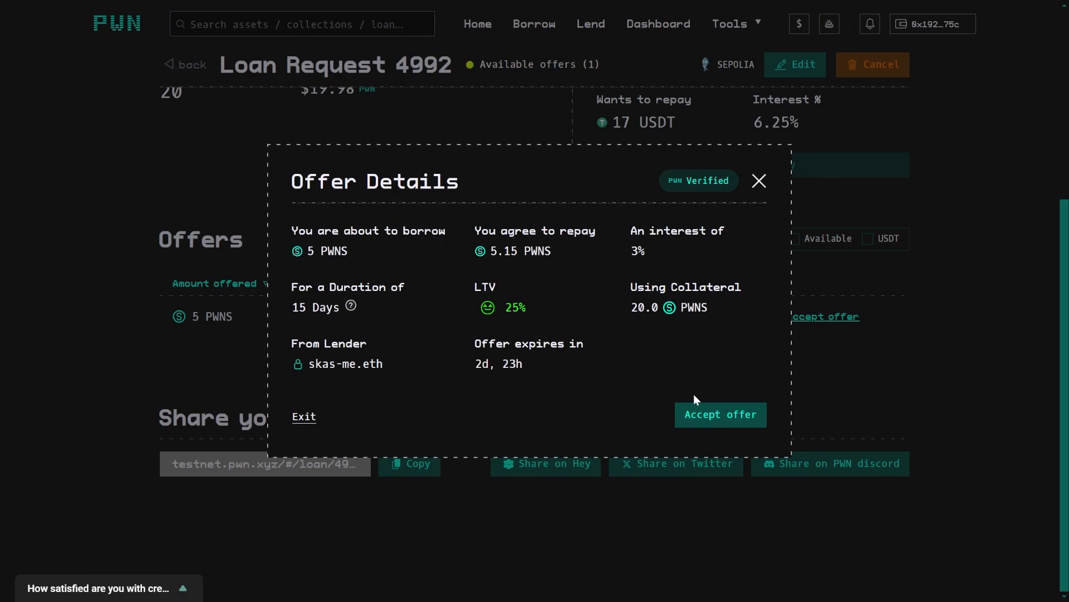
click(696, 412)
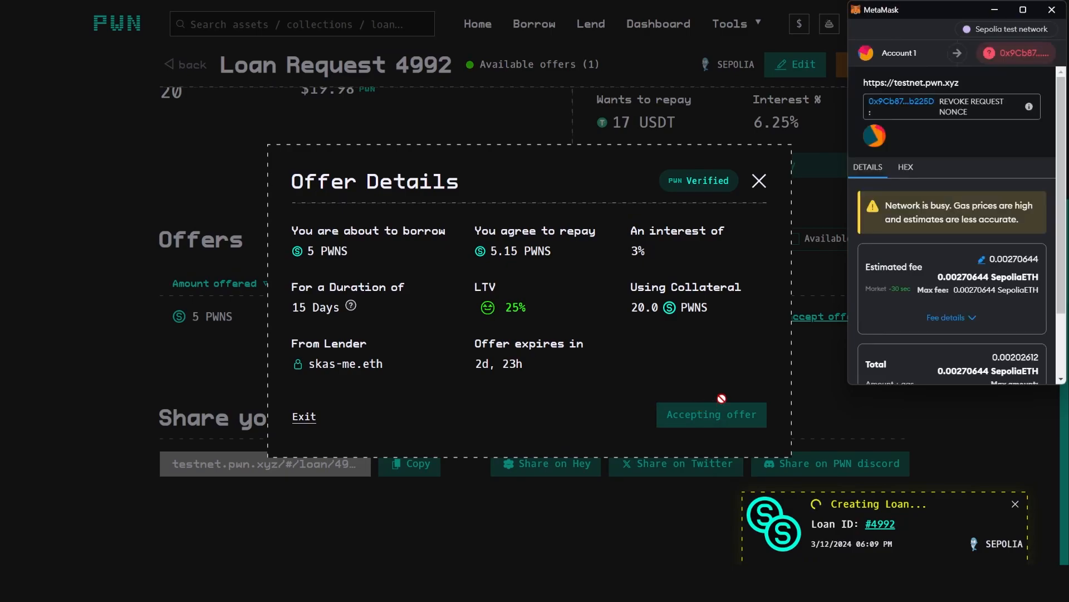
scroll(1015, 308, down, 3)
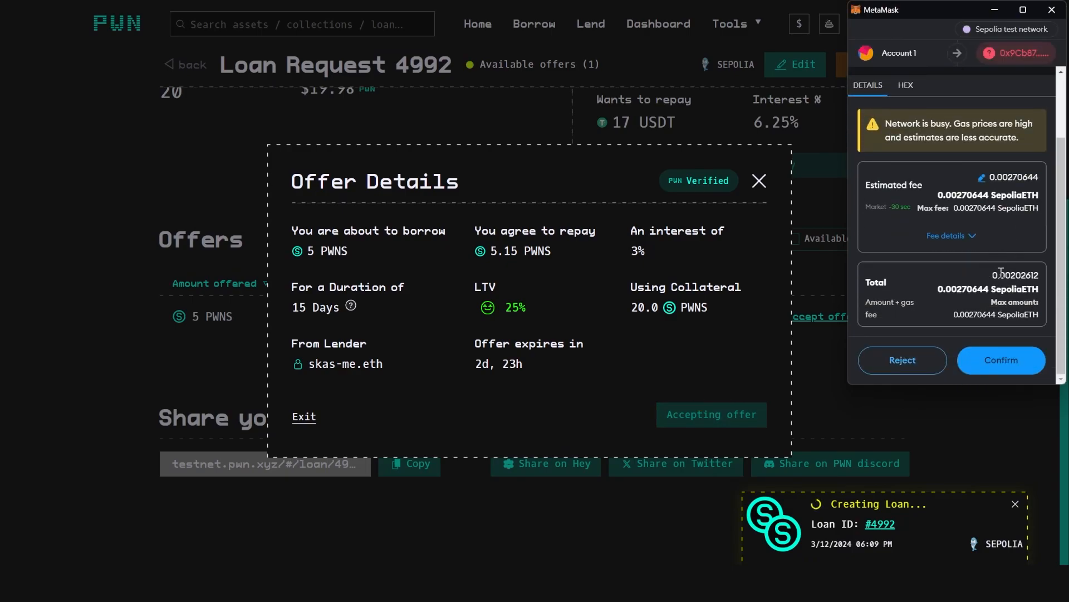
click(1015, 358)
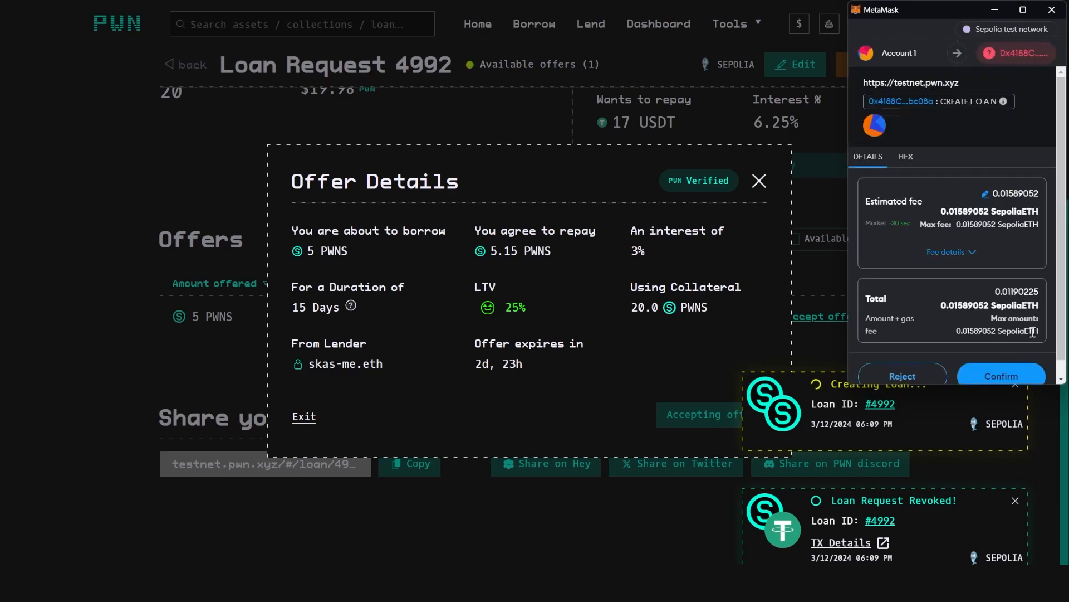
scroll(1024, 338, down, 1)
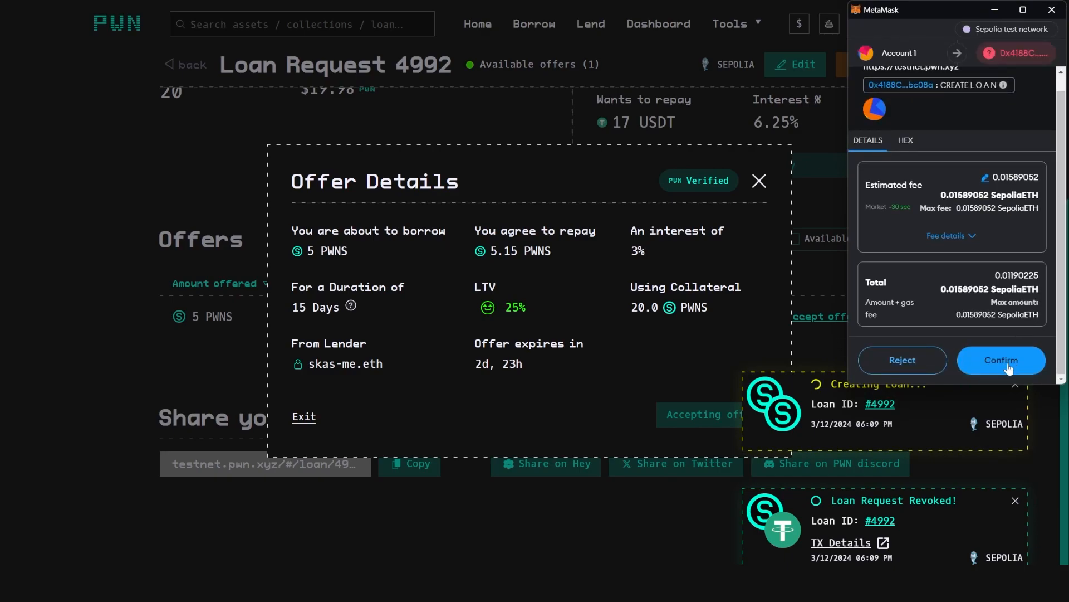
click(1010, 362)
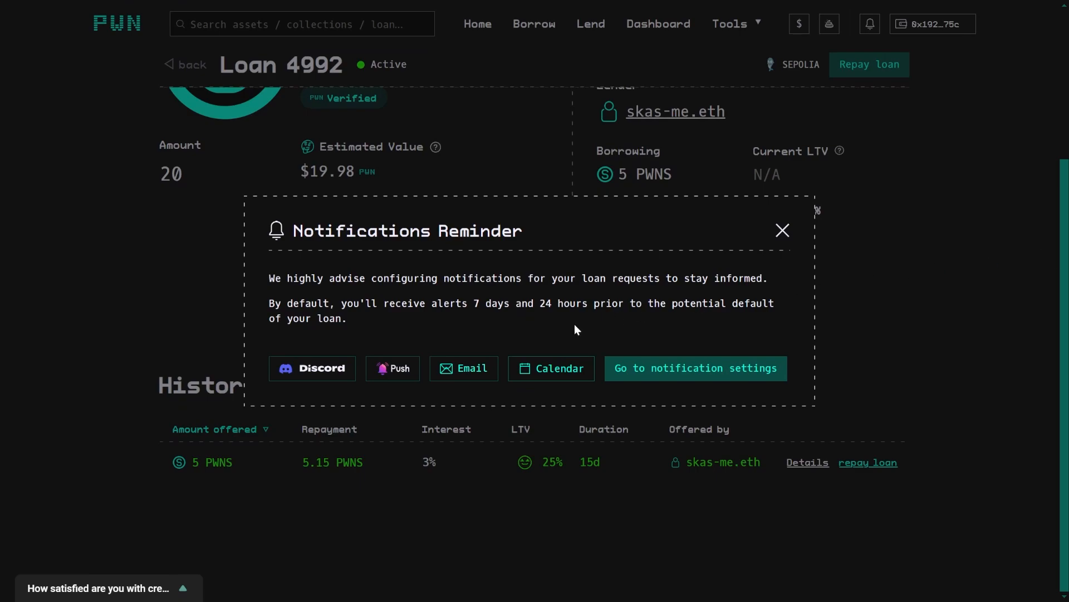
Look at the loan's calendar reminder options and the notification settings, and leave the settings page.
click(525, 370)
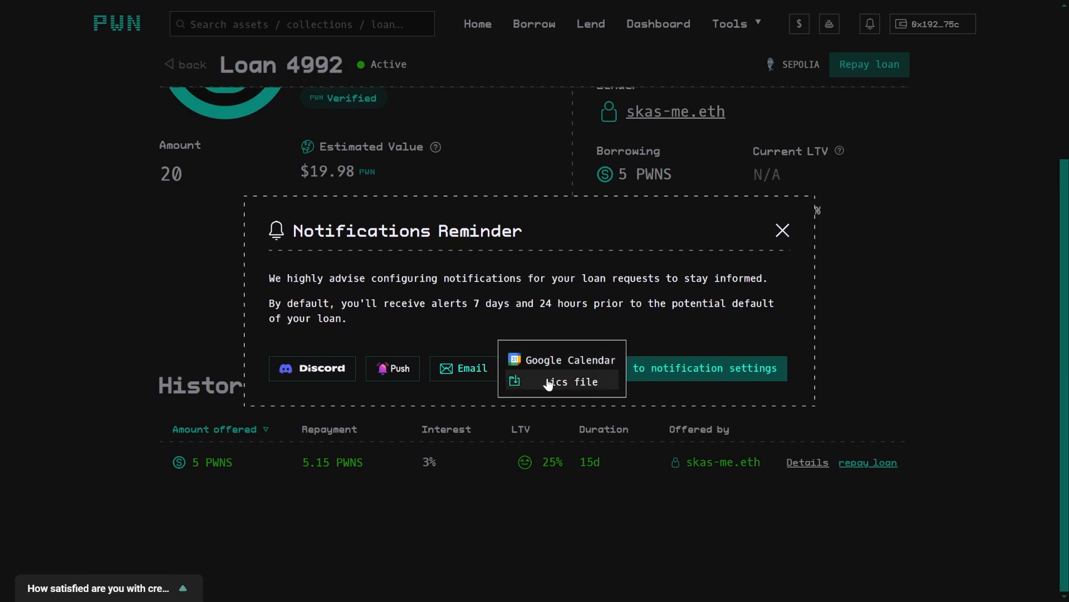
click(547, 378)
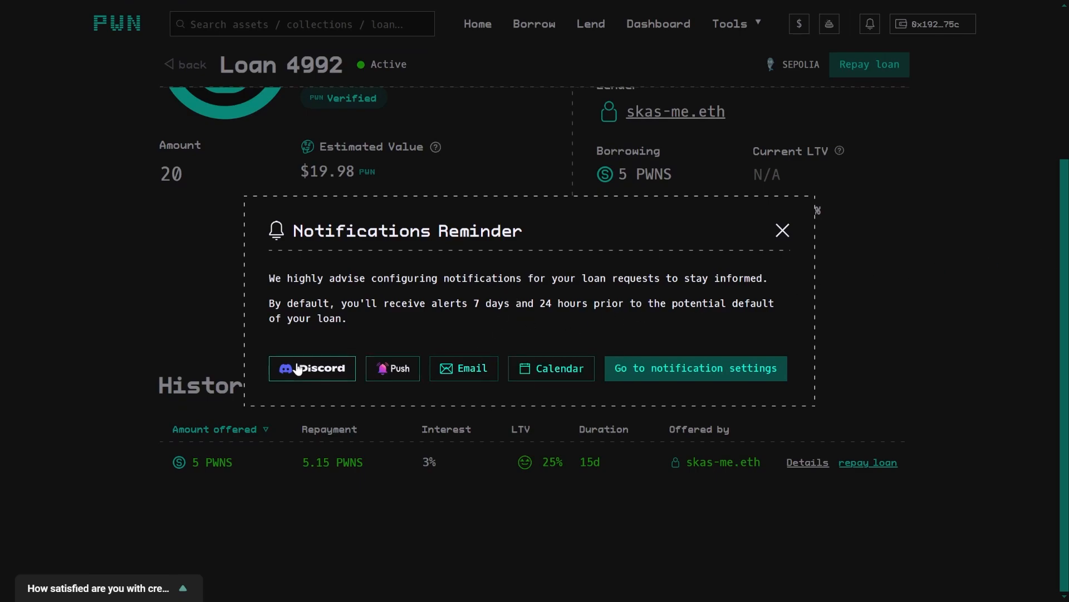
click(670, 369)
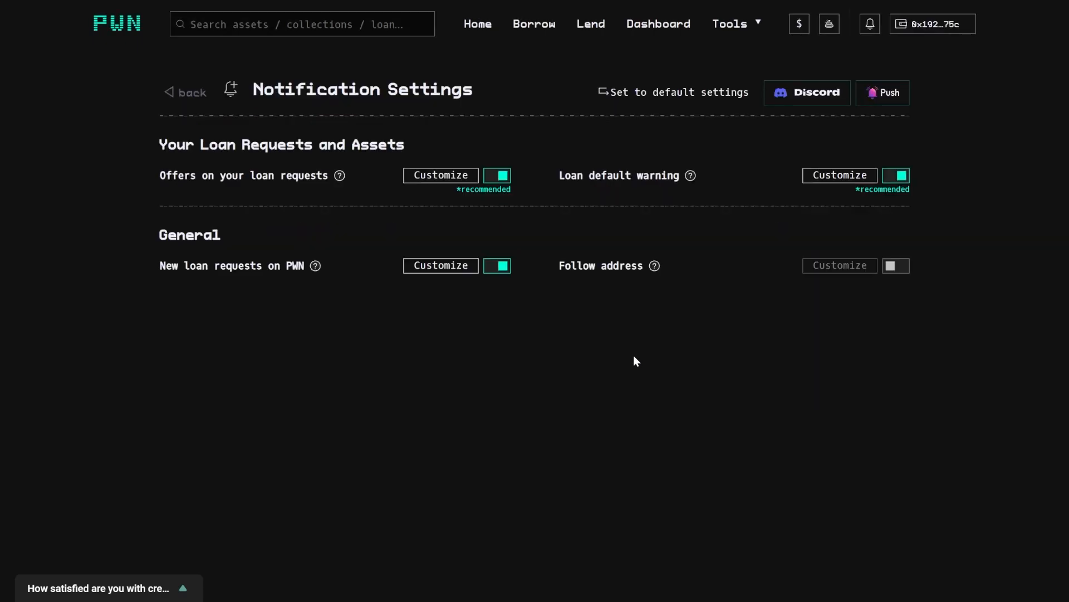
click(192, 94)
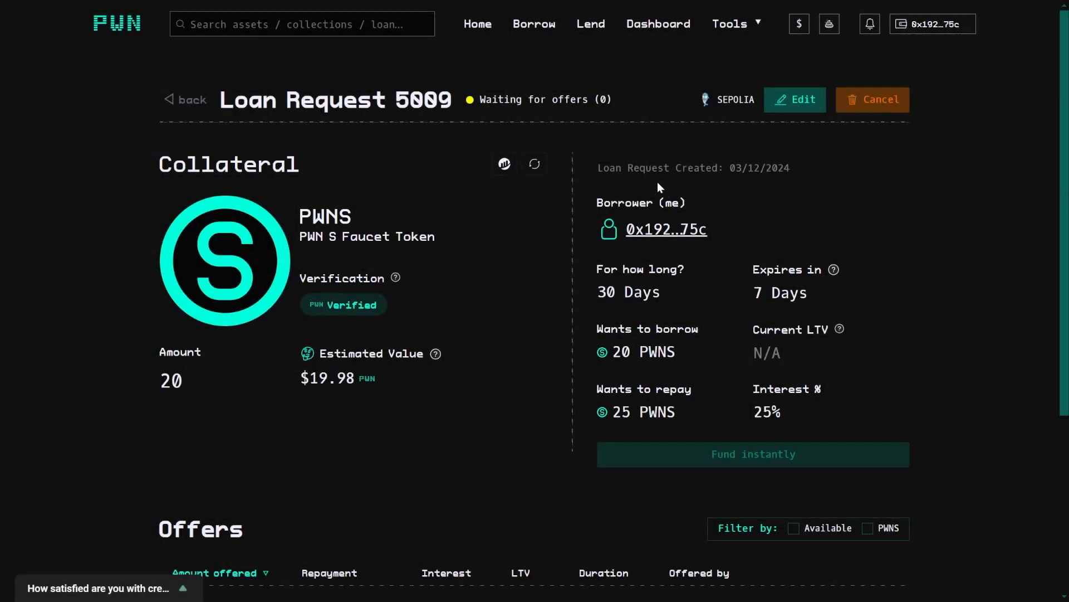
Look through the loan requests accepting offers, and review the funded borrows and requests waiting for offers on the dashboard.
click(602, 39)
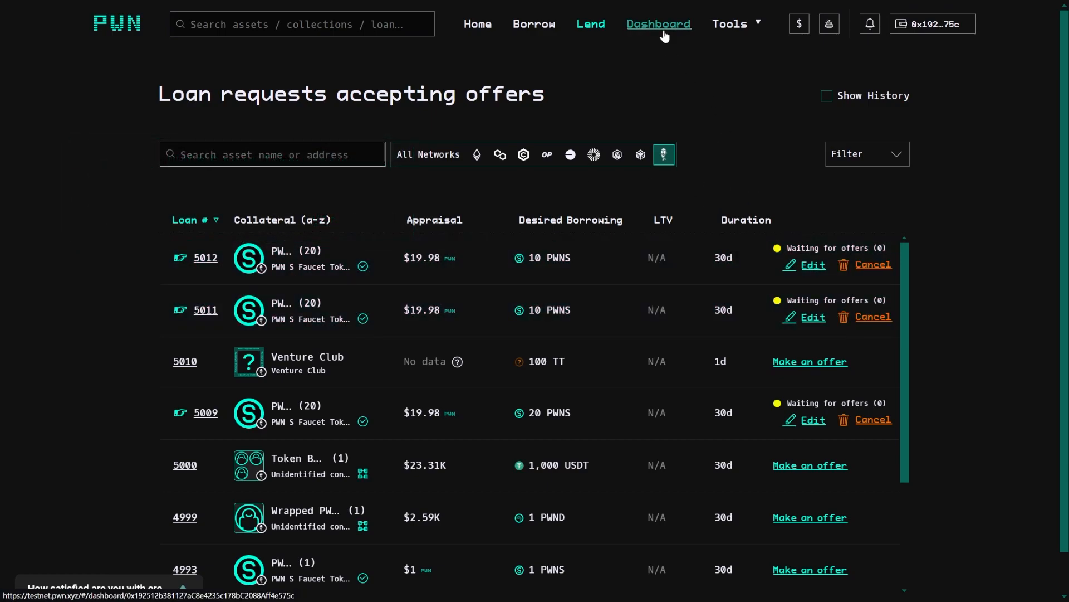
click(665, 36)
scroll(626, 291, down, 5)
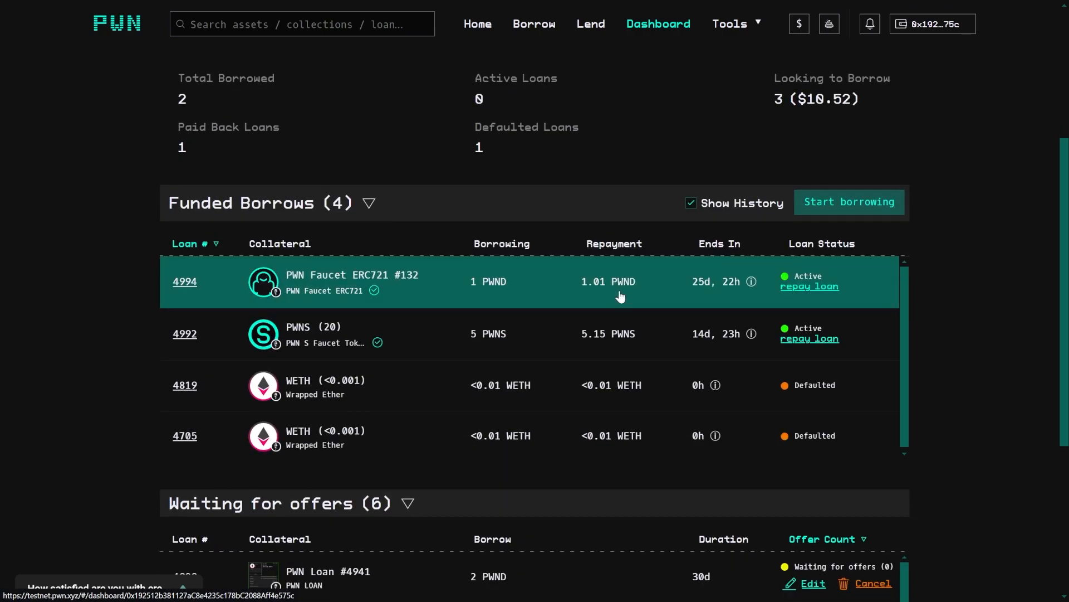
scroll(945, 255, down, 4)
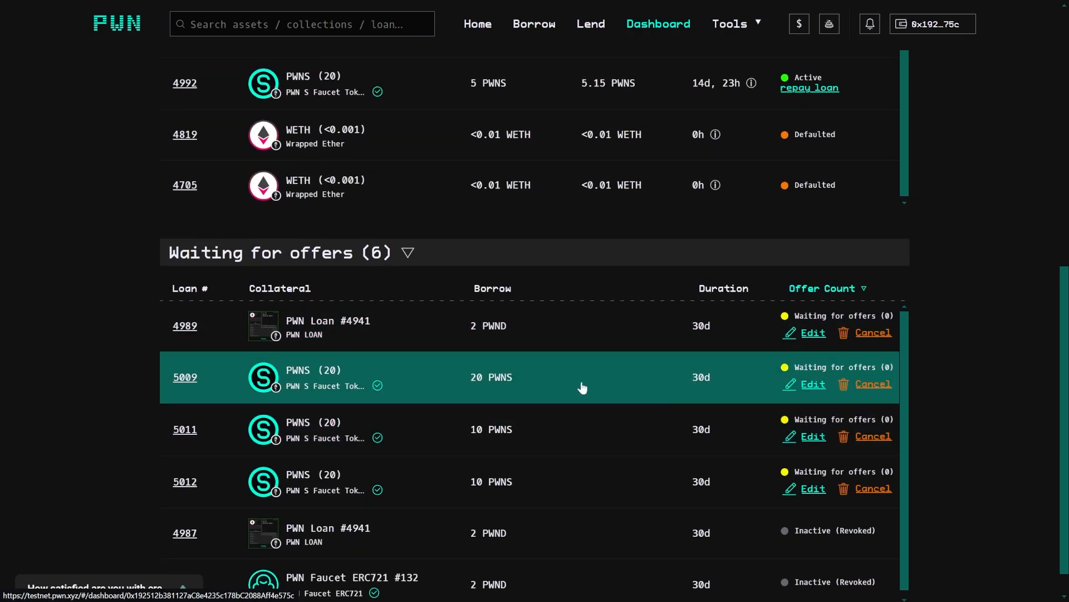
scroll(863, 250, up, 2)
scroll(560, 171, up, 1)
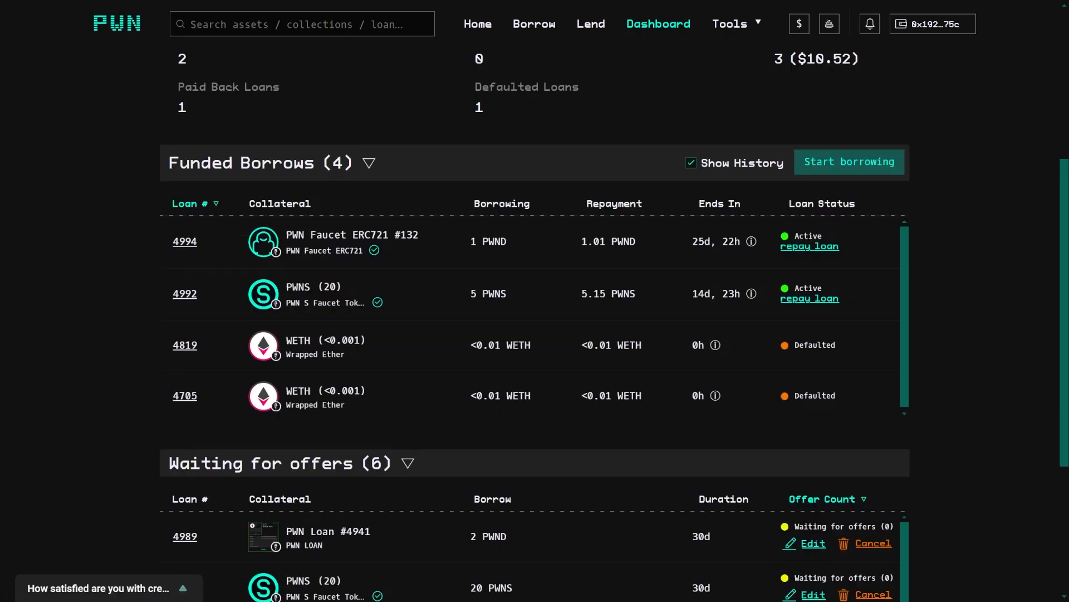
Repay loan 4992 to reclaim the 20 PWNS collateral, confirming the repayment transaction in MetaMask.
click(814, 303)
click(766, 160)
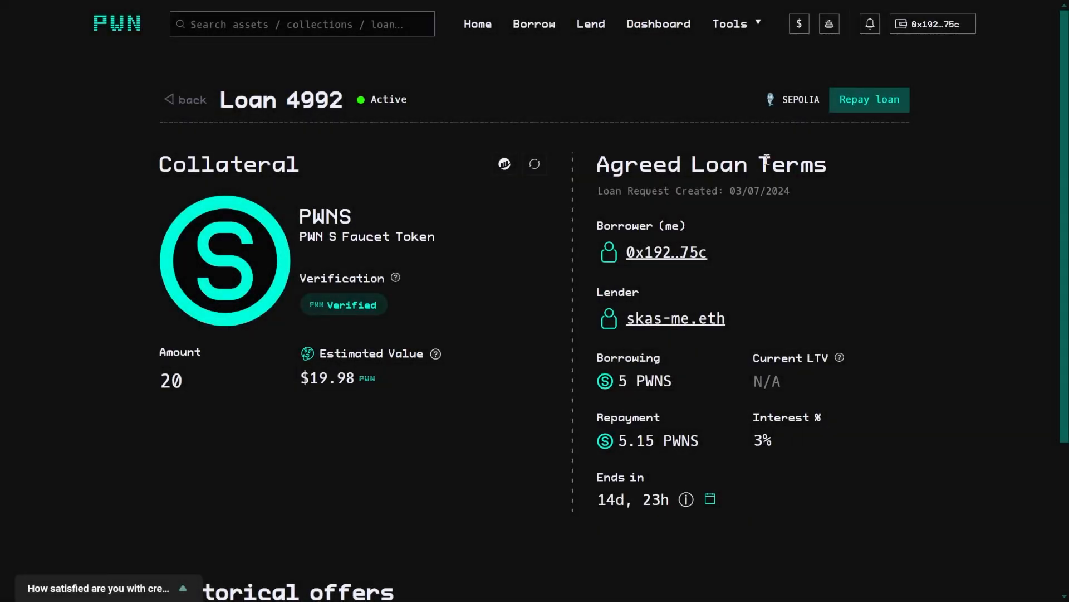
click(864, 107)
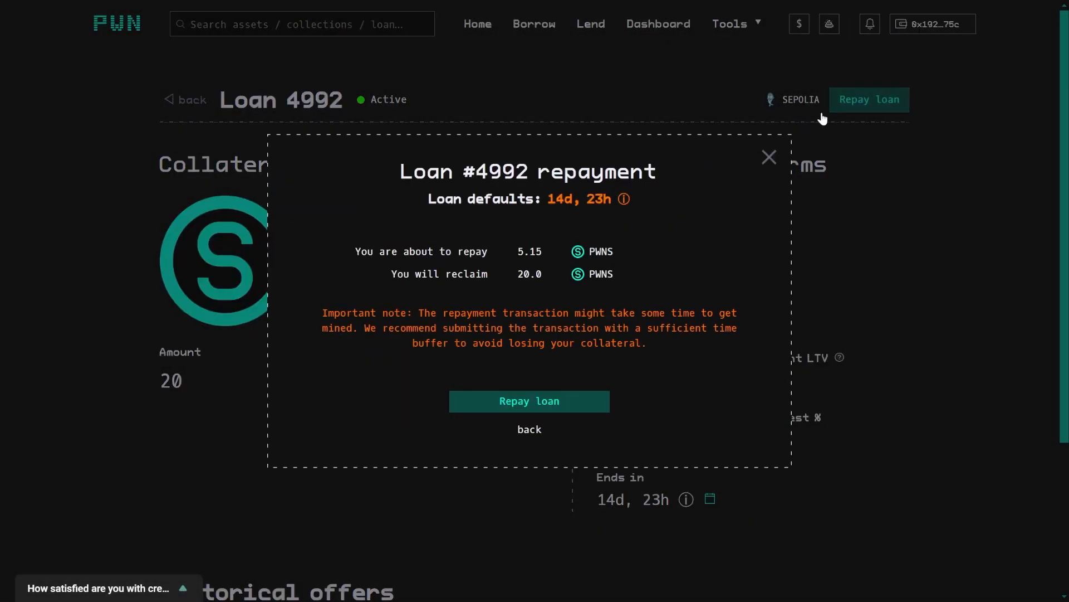
click(538, 399)
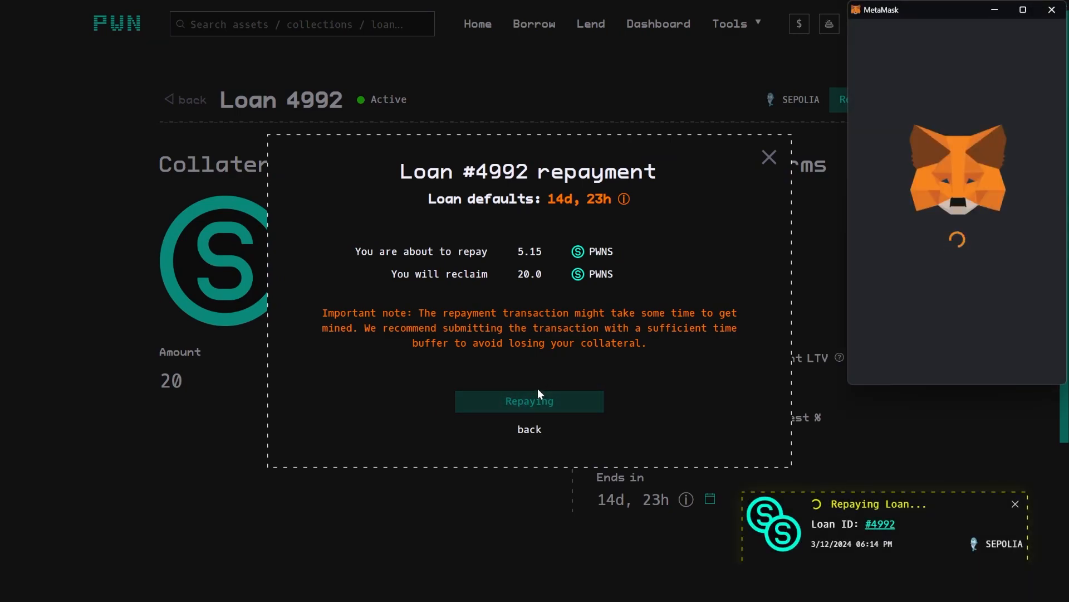
scroll(936, 212, down, 1)
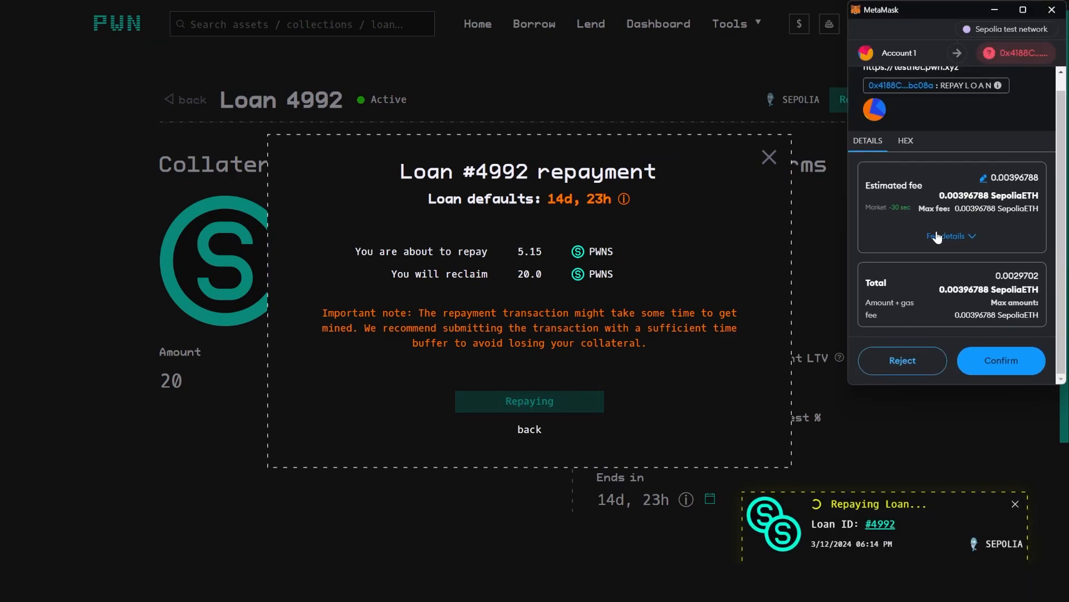
click(1001, 359)
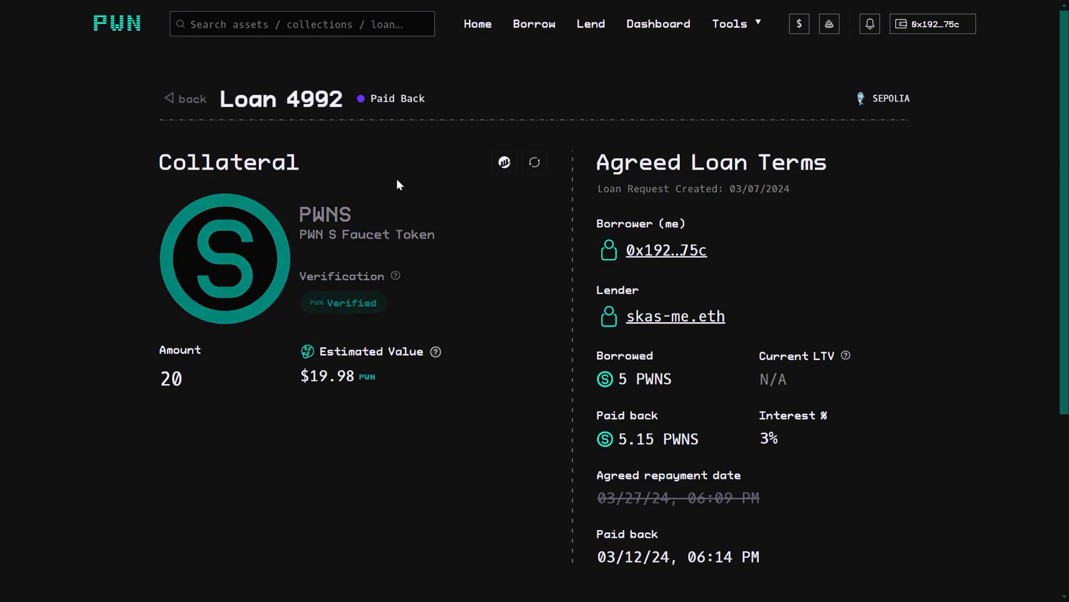
Open the PWNS token overview from the account's own assets and accept the 0.002 WETH loan offer against 5 PWNS.
click(350, 28)
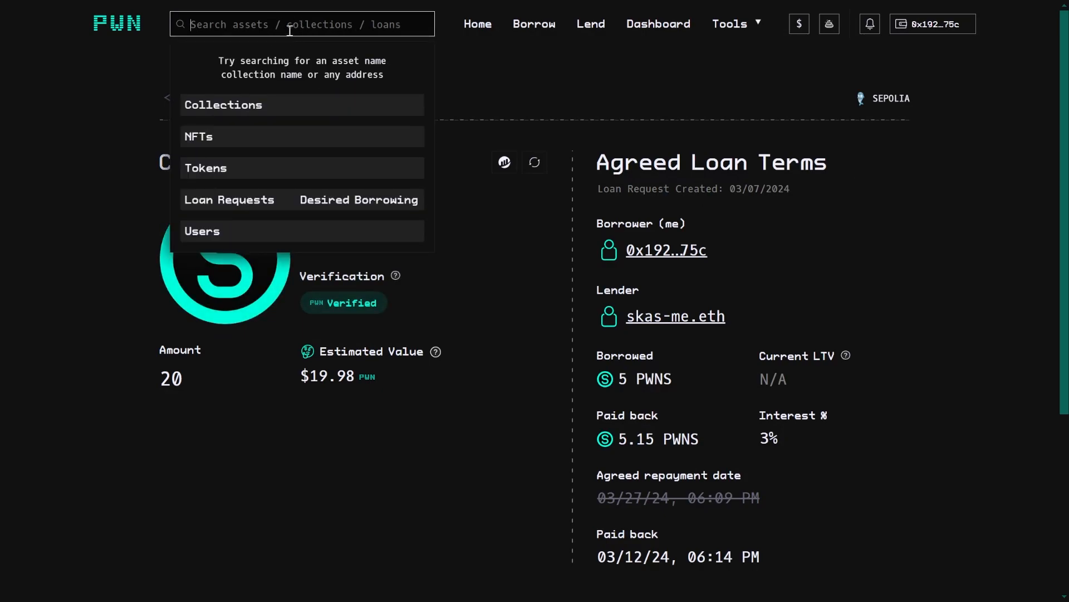
click(556, 86)
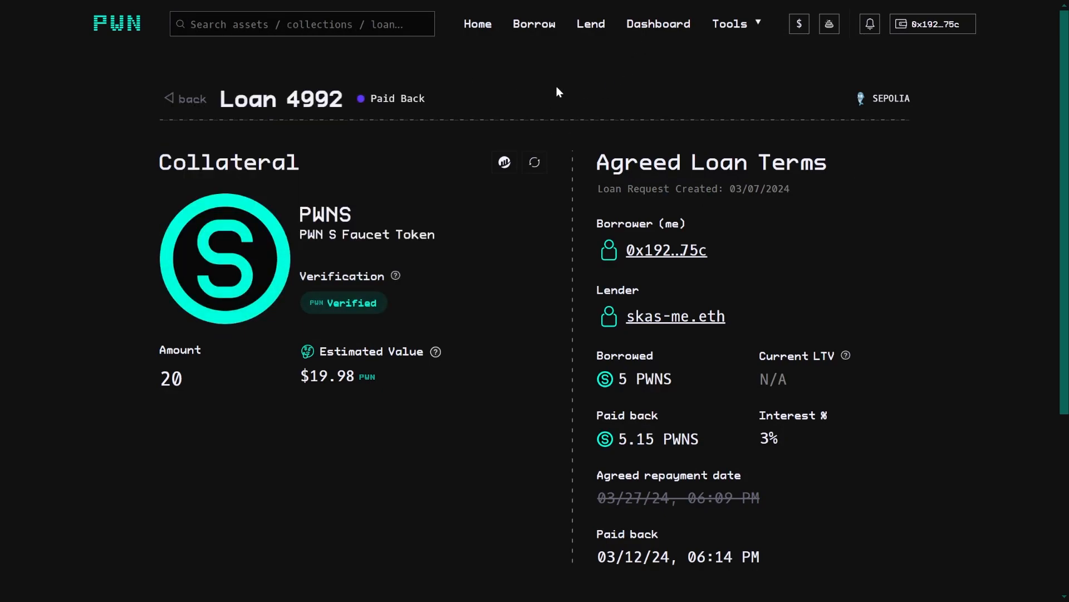
click(651, 29)
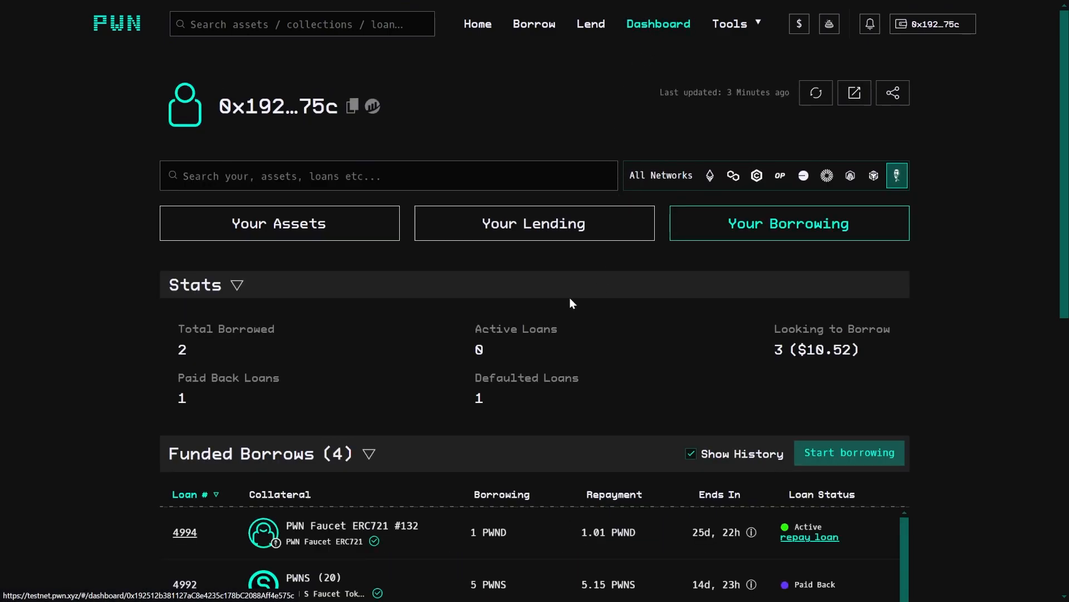
click(286, 234)
scroll(98, 253, down, 4)
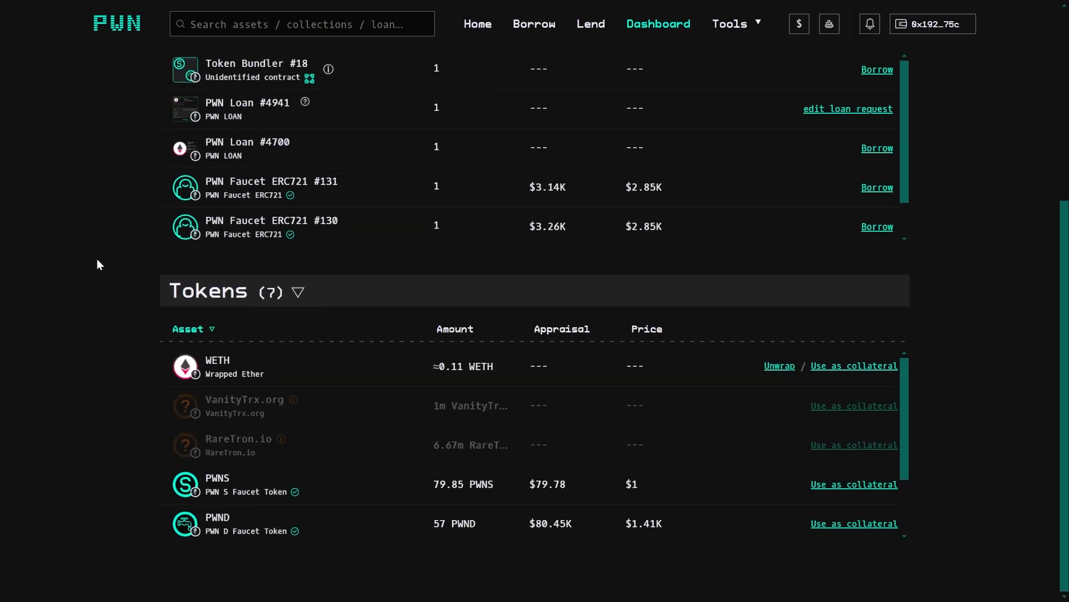
click(194, 495)
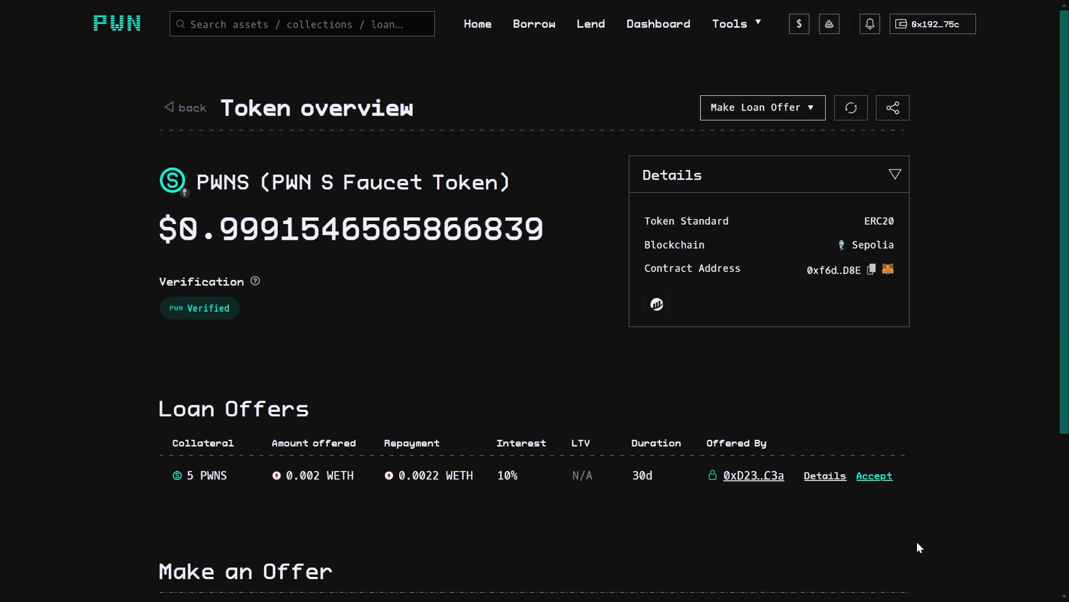
click(873, 477)
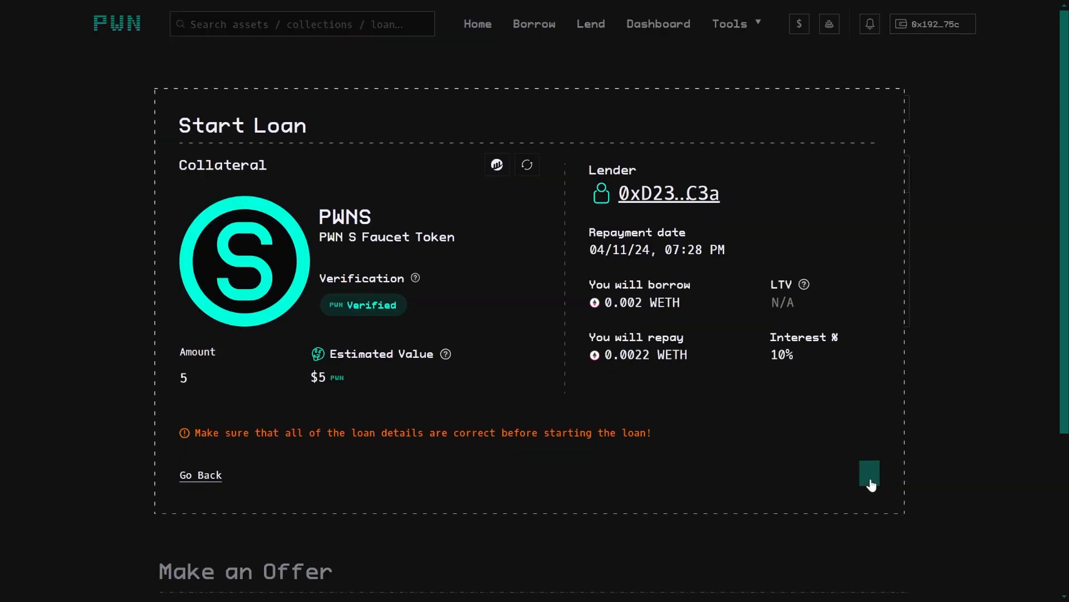